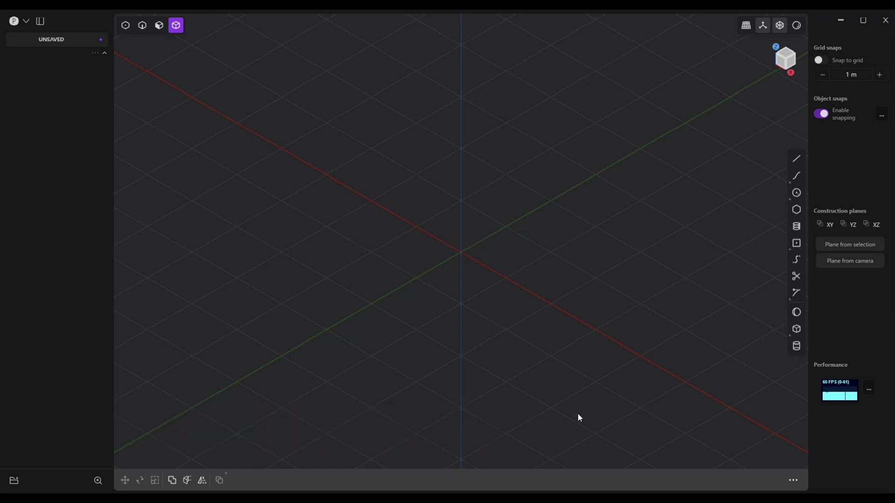
- Draw a centre-point circle of radius 3 m at the origin, then view it from the top
left_click(796, 192)
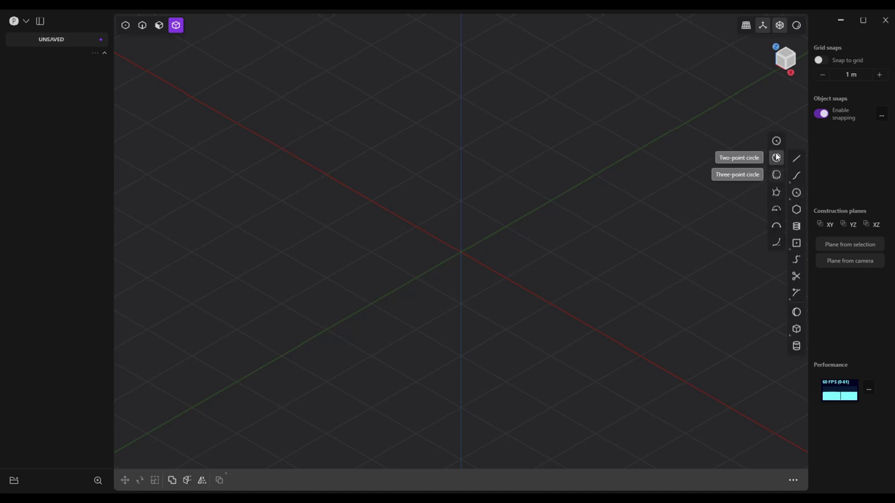
left_click(776, 140)
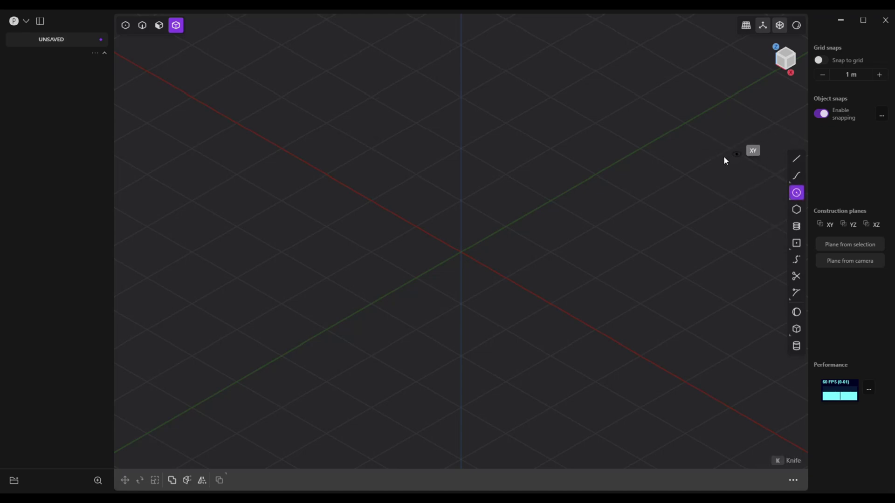
left_click(459, 254)
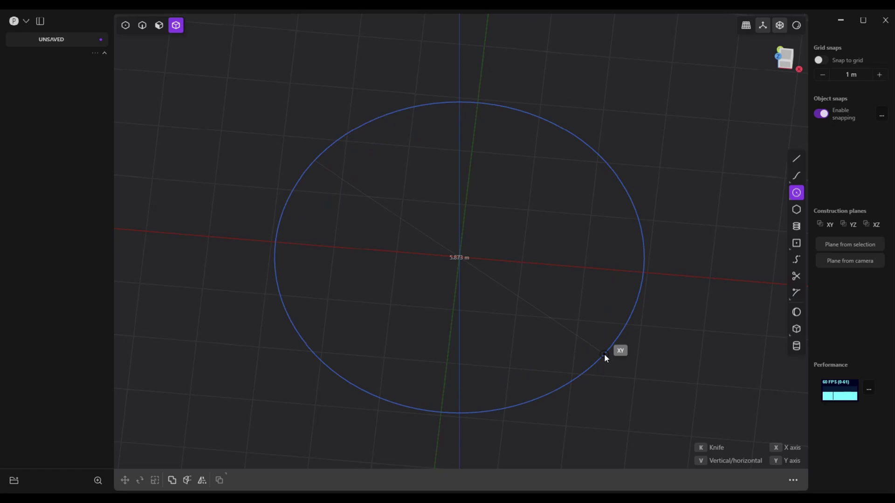
key("Tab")
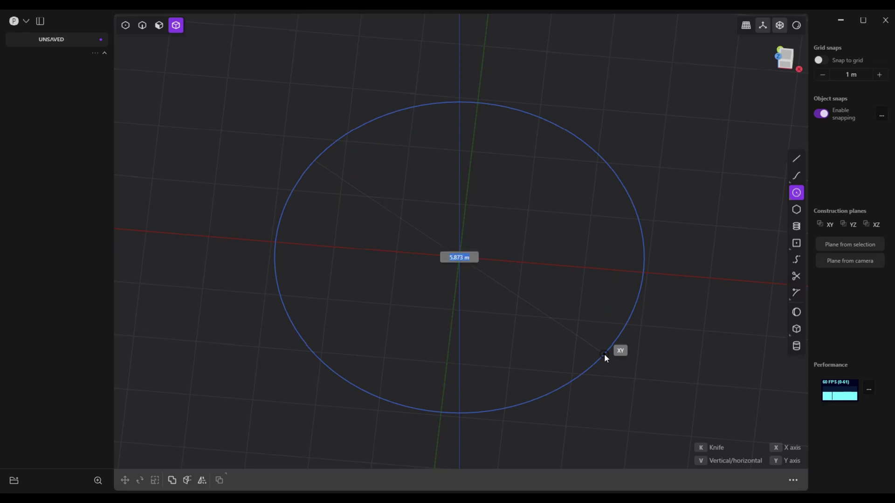
type("3")
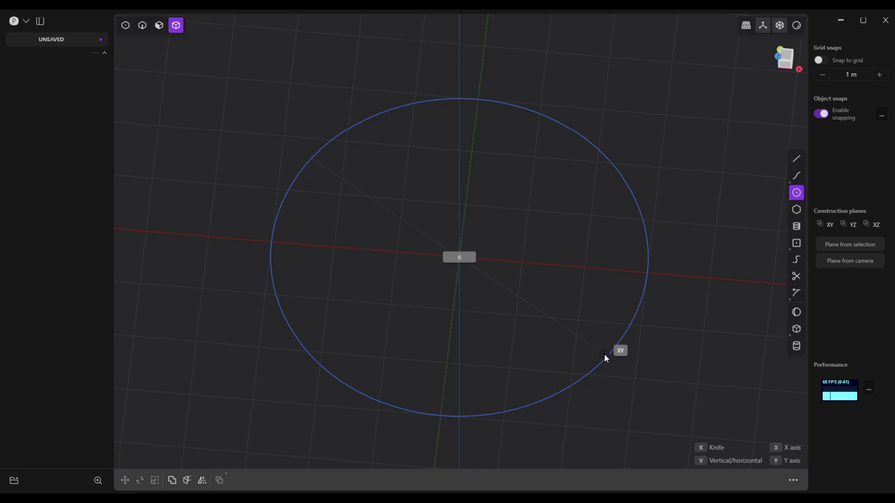
key("Return")
middle_click_drag(604, 354, 593, 306)
left_click(786, 58)
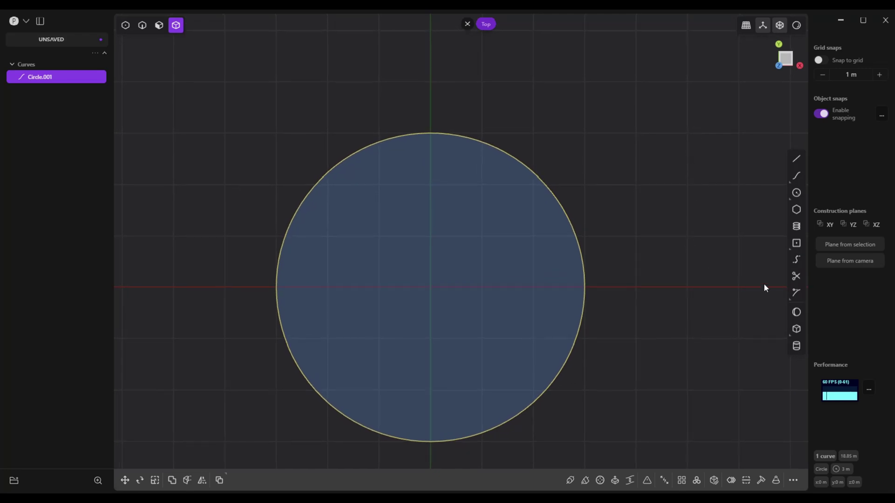
- Draw a centre rectangle about 0.55 m by 1.03 m on the circle's top point
left_click(796, 243)
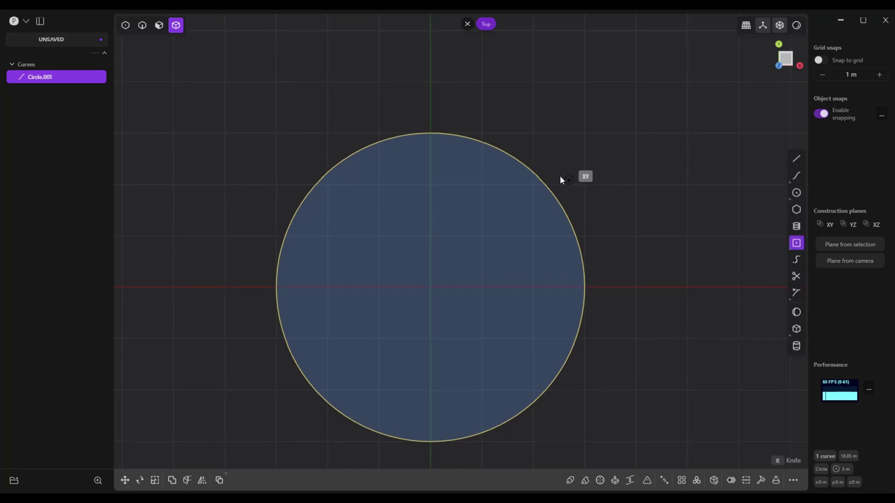
left_click(430, 133)
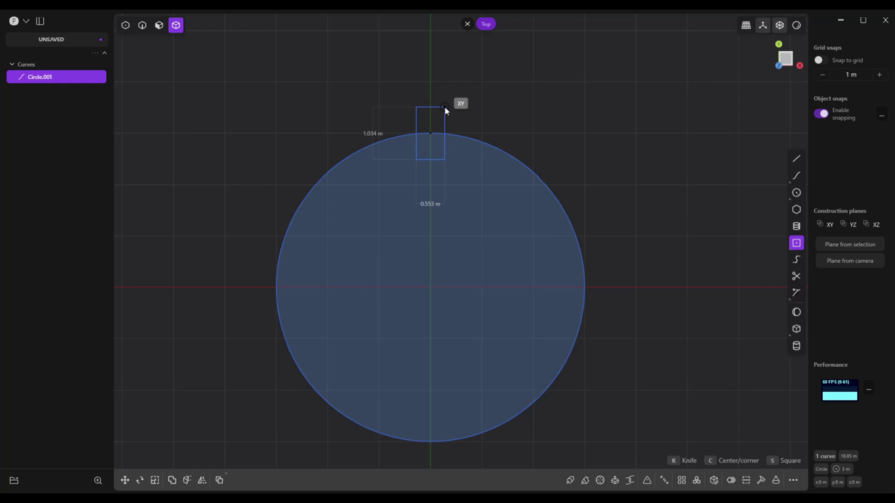
left_click(445, 107)
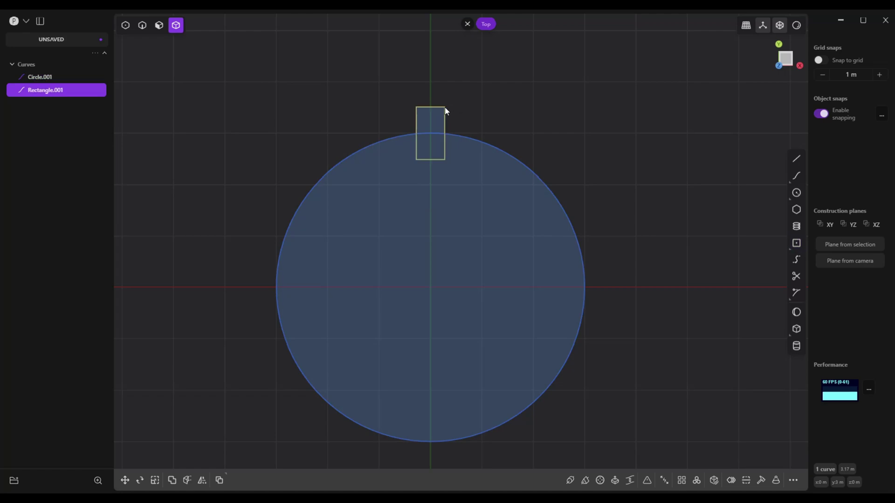
- Bevel the rectangle's two top corners inward with a negative-distance fillet
left_click(126, 25)
scroll(390, 134, "up", 3)
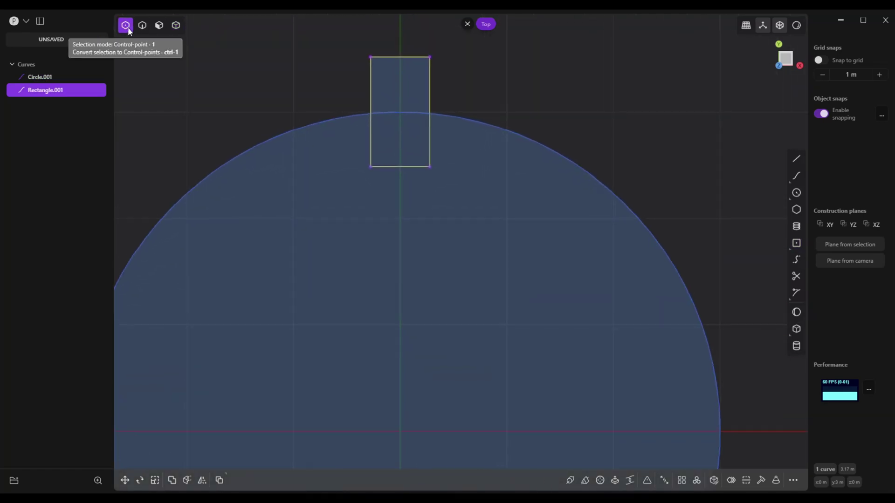
left_click_drag(339, 114, 498, 156)
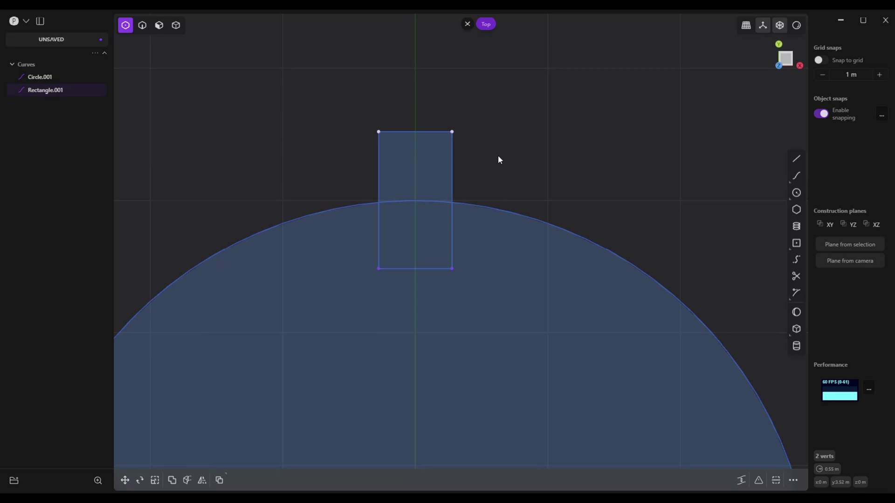
key("f")
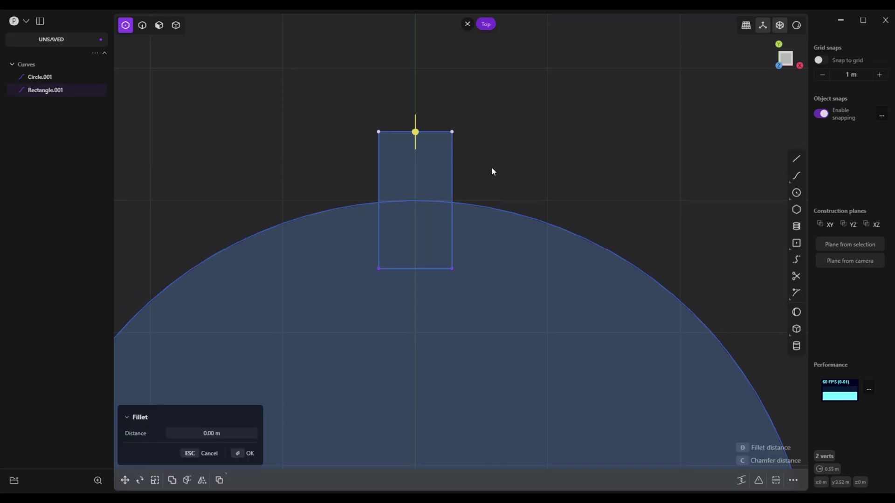
left_click_drag(415, 132, 427, 148)
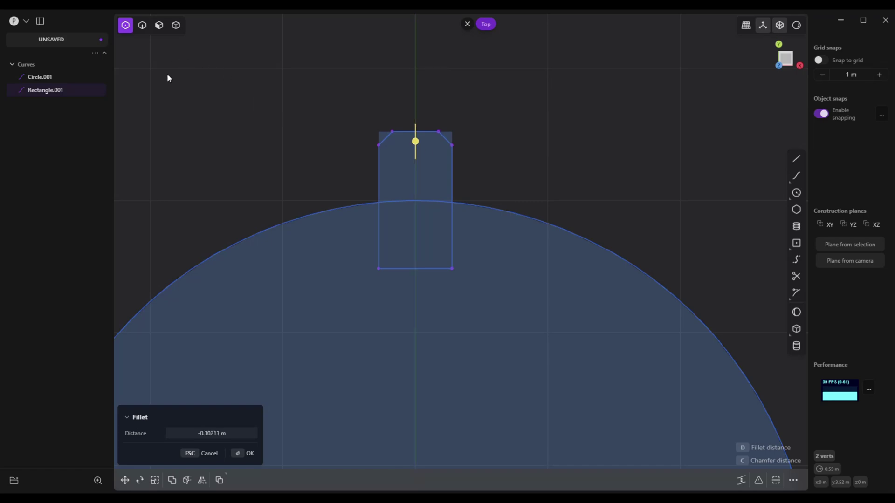
left_click(247, 456)
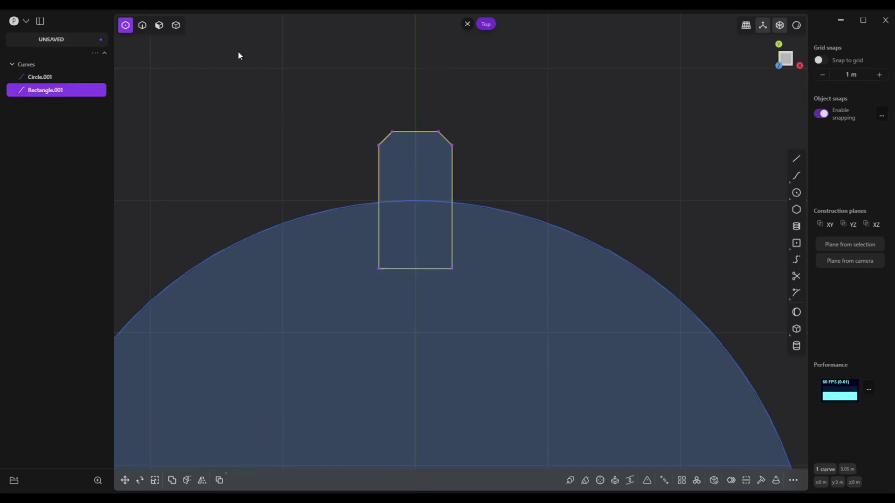
- Scale the tooth's four upper points along X to about 0.61, narrowing its top
left_click_drag(322, 123, 531, 176)
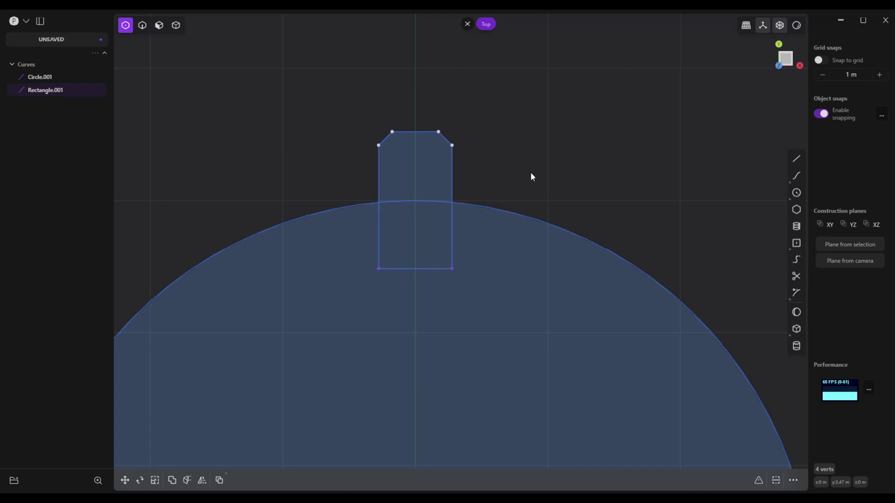
key("s")
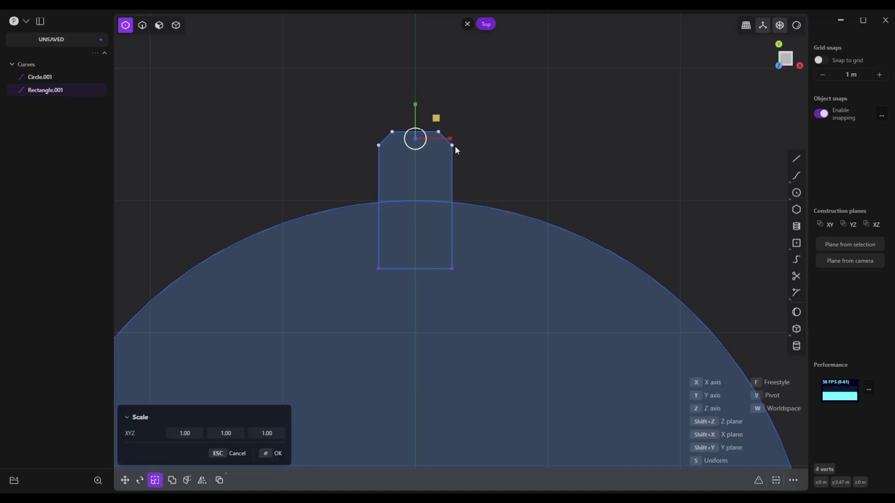
key("x")
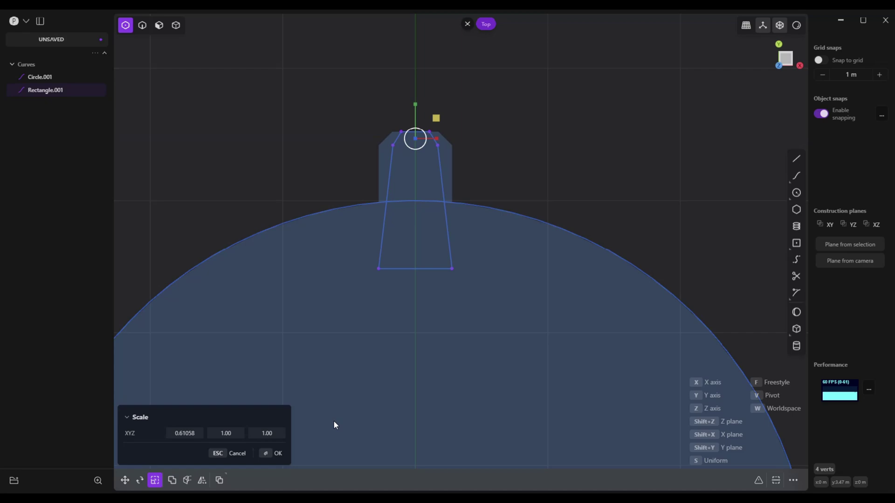
left_click(278, 454)
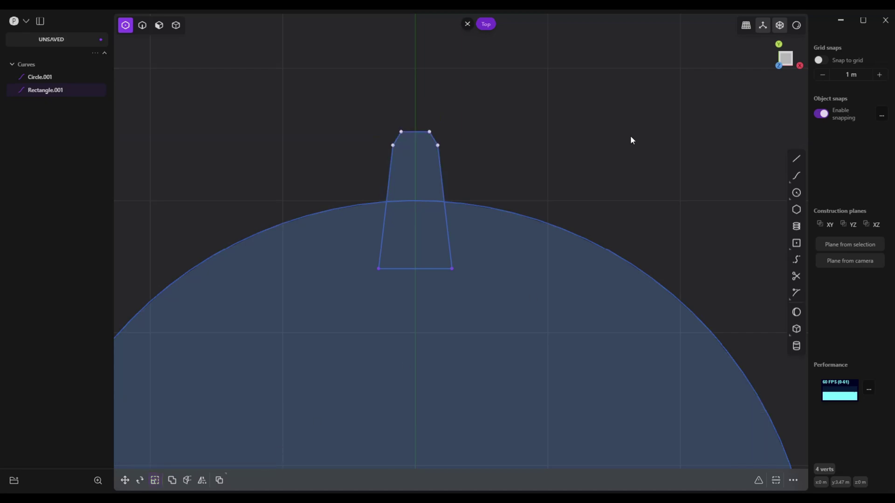
scroll(666, 110, "down", 3)
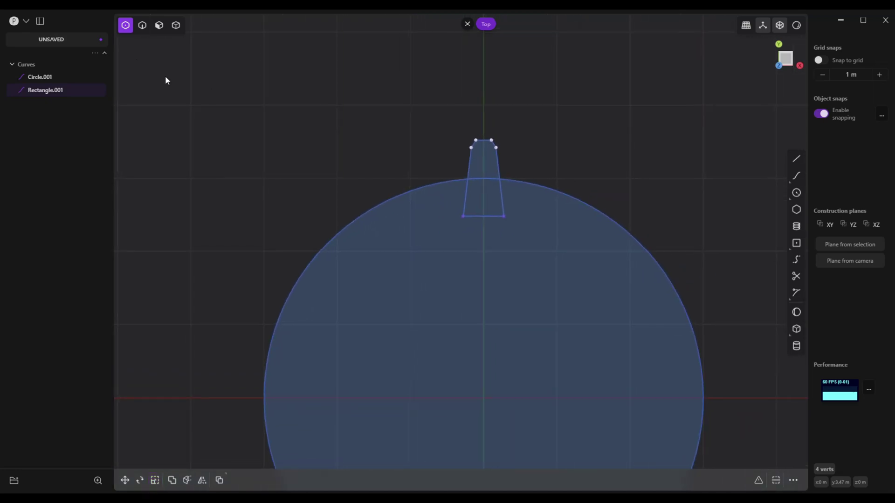
- Radially array the tooth curve 22 times through 360° around the origin
left_click(142, 24)
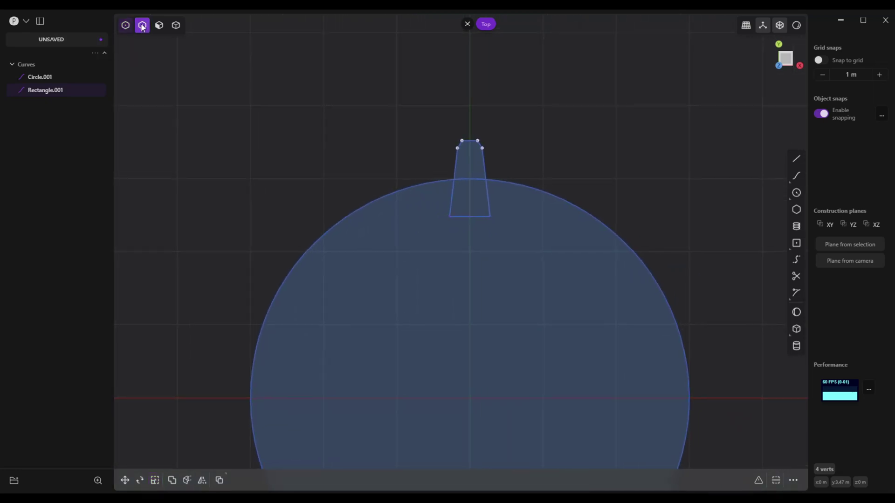
left_click(483, 178)
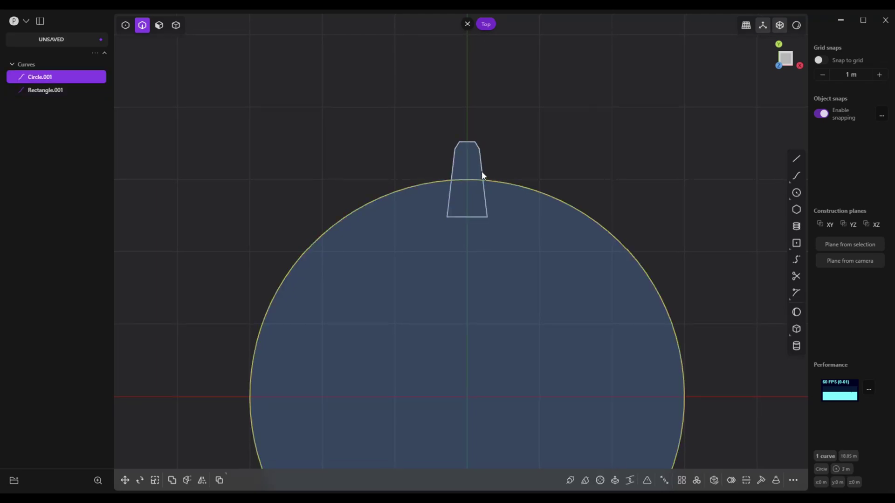
left_click(482, 171)
scroll(578, 184, "down", 3)
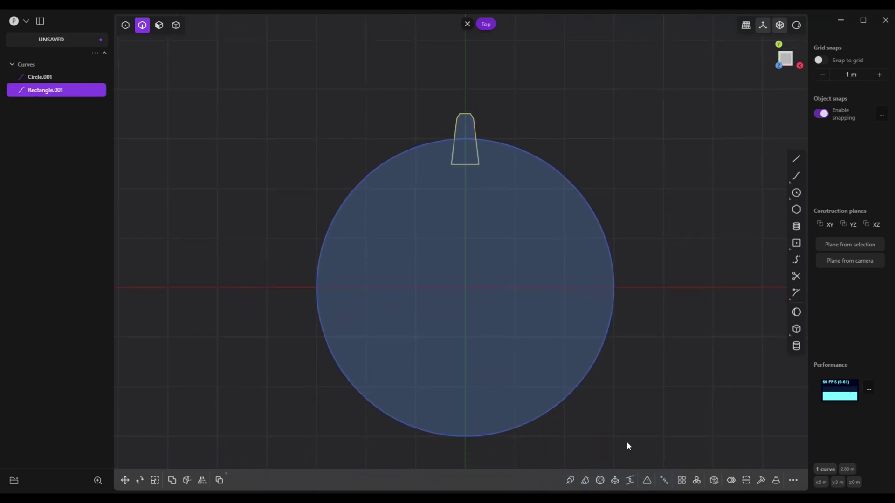
left_click(696, 481)
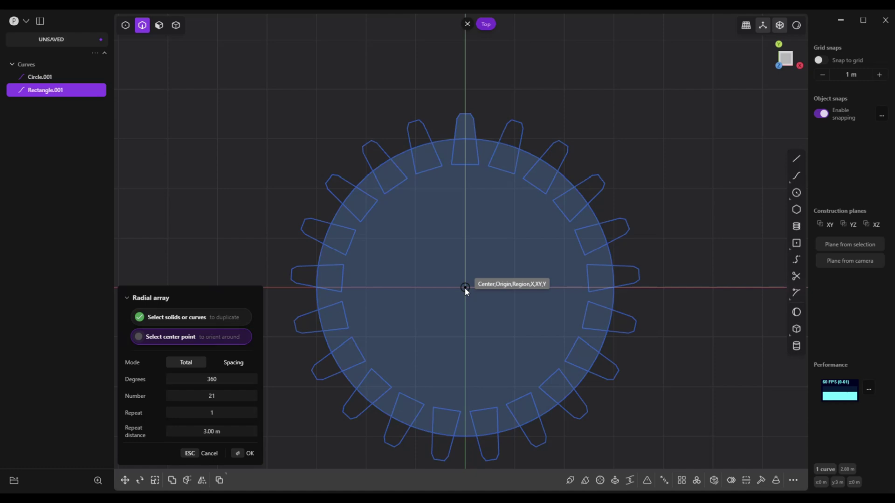
left_click(226, 397)
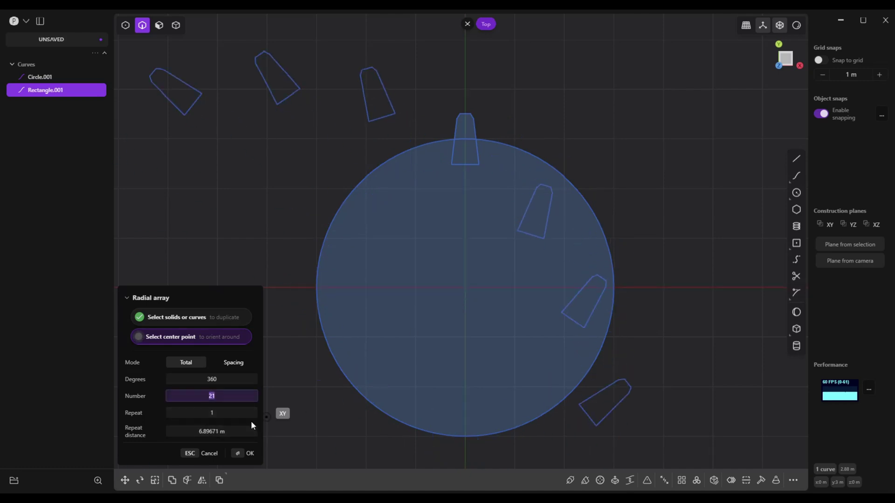
type("22")
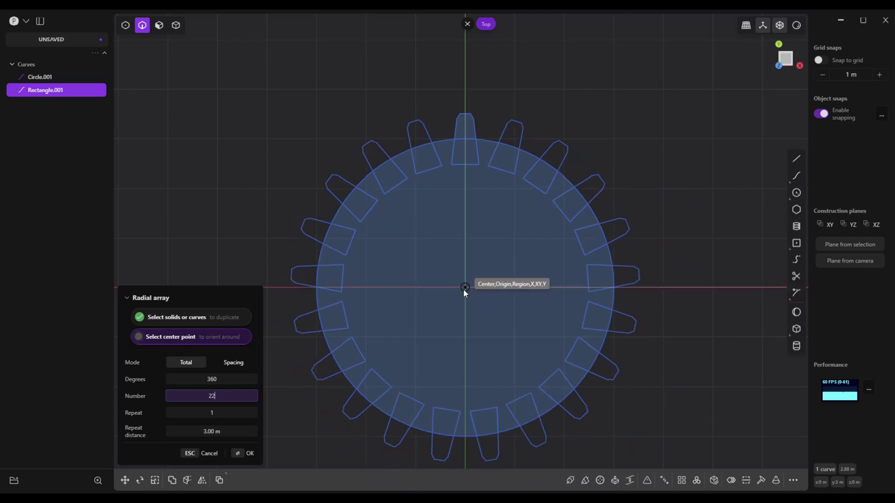
left_click(464, 291)
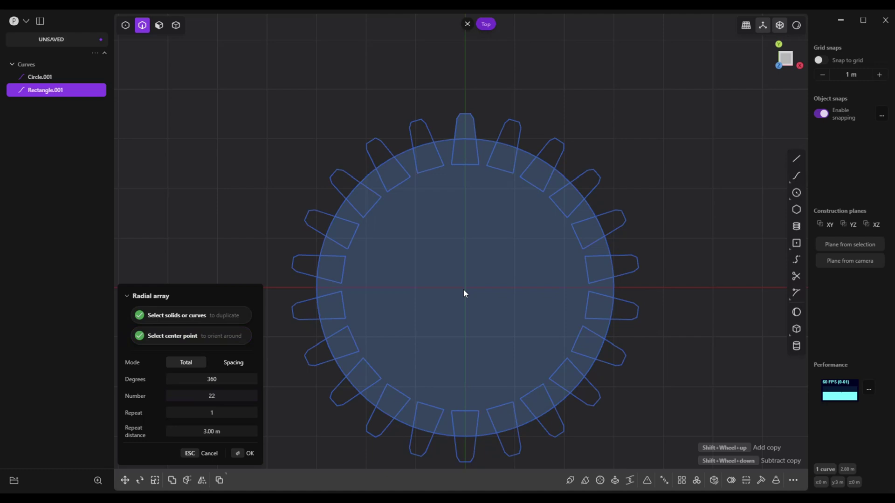
left_click(247, 453)
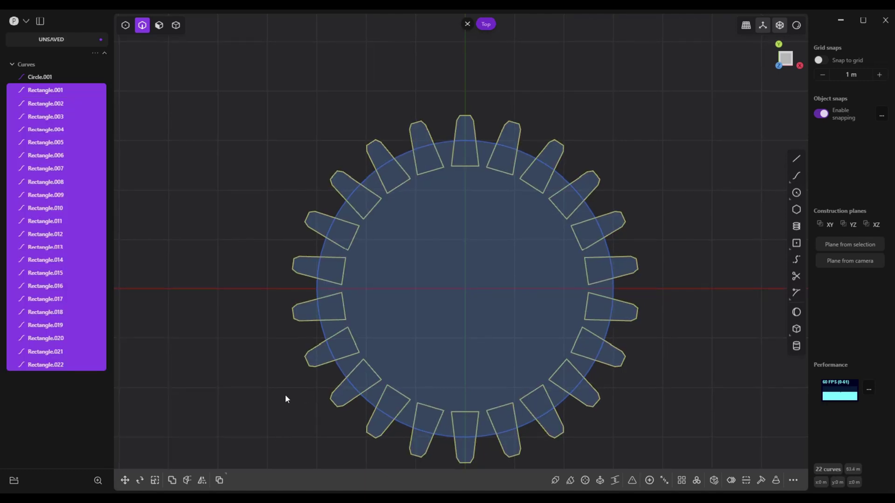
scroll(286, 399, "down", 2)
key("ctrl+a")
- Extrude the circle-and-teeth profile 0.40 m upward into the solid Extruded.001
left_click(467, 24)
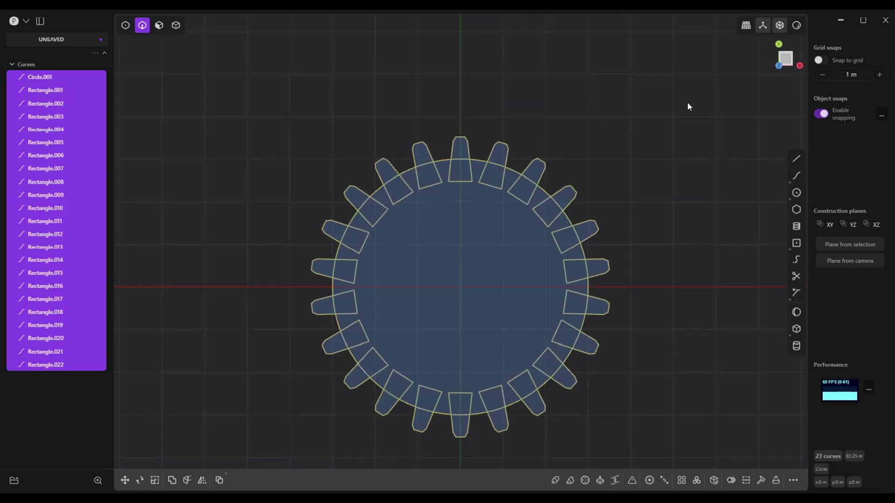
middle_click_drag(741, 99, 465, 146)
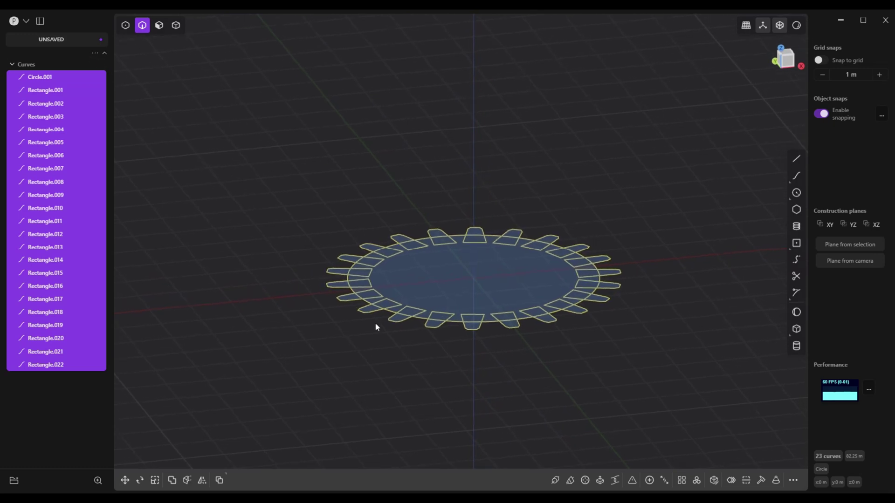
left_click(161, 26)
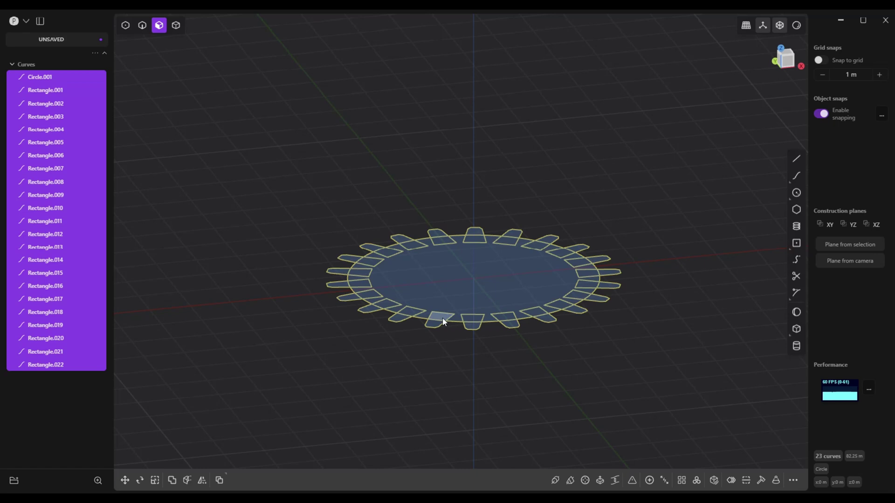
key("e")
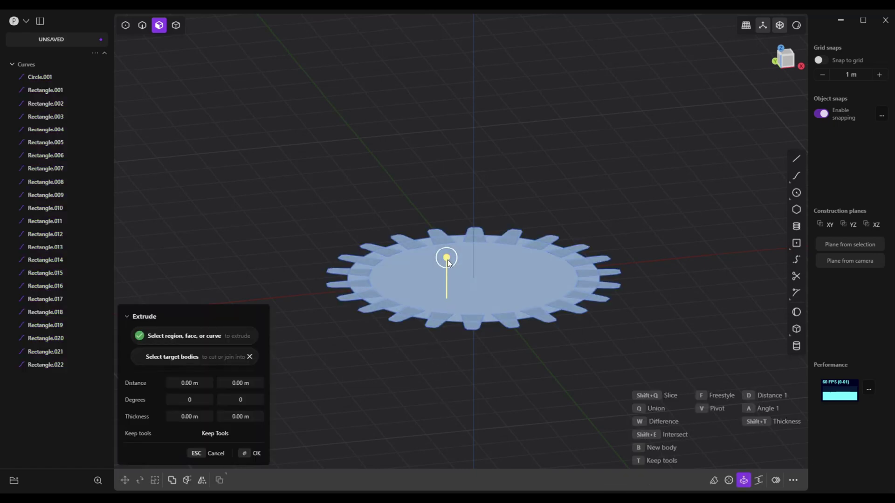
left_click_drag(447, 261, 451, 243)
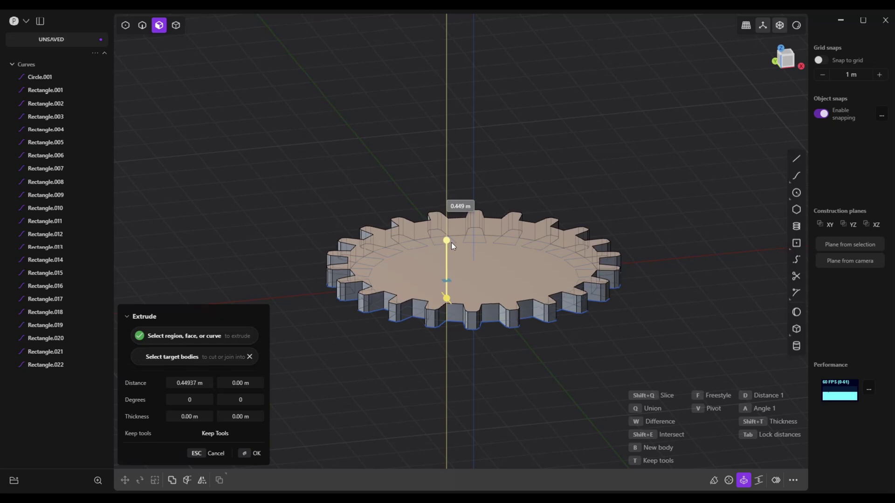
left_click_drag(451, 242, 452, 244)
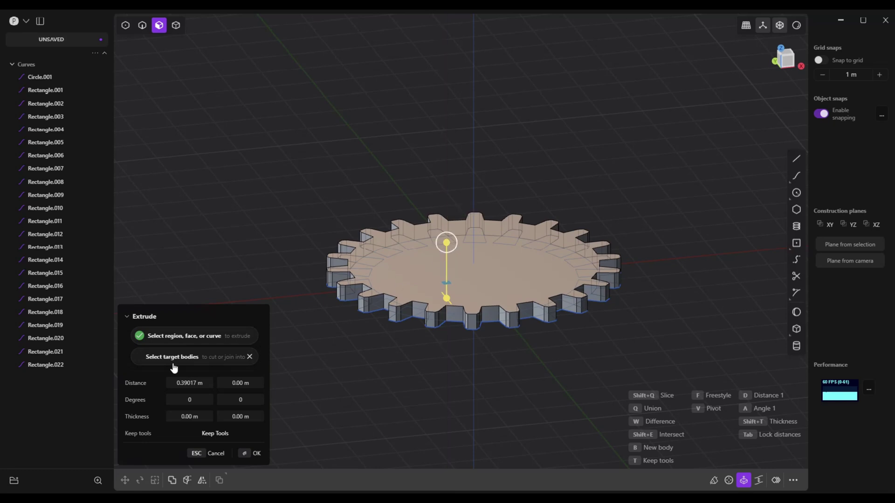
left_click(208, 384)
type("0.4")
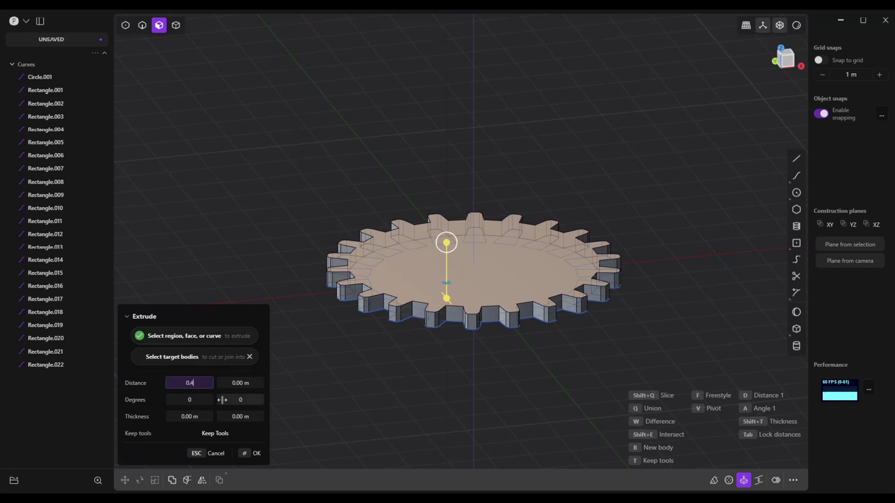
key("Return")
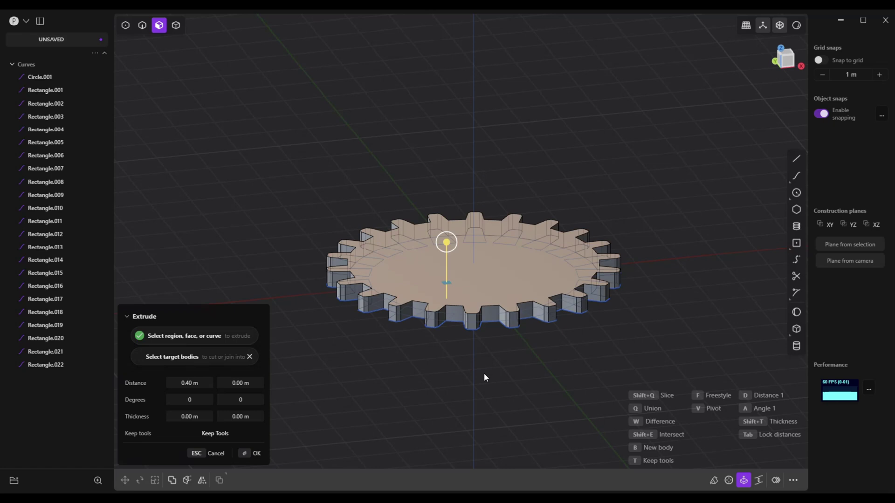
left_click(256, 458)
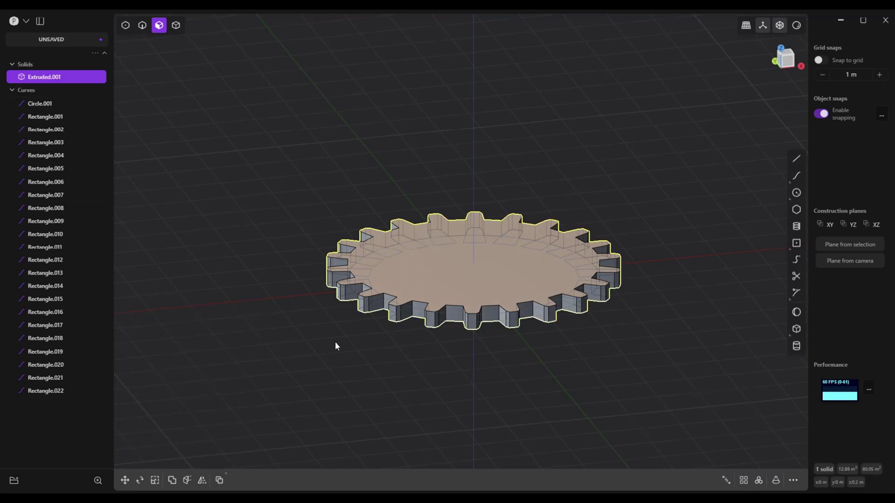
- Hide Circle.001 through Rectangle.022 in the outliner, leaving only Extruded.001 visible
left_click(55, 103)
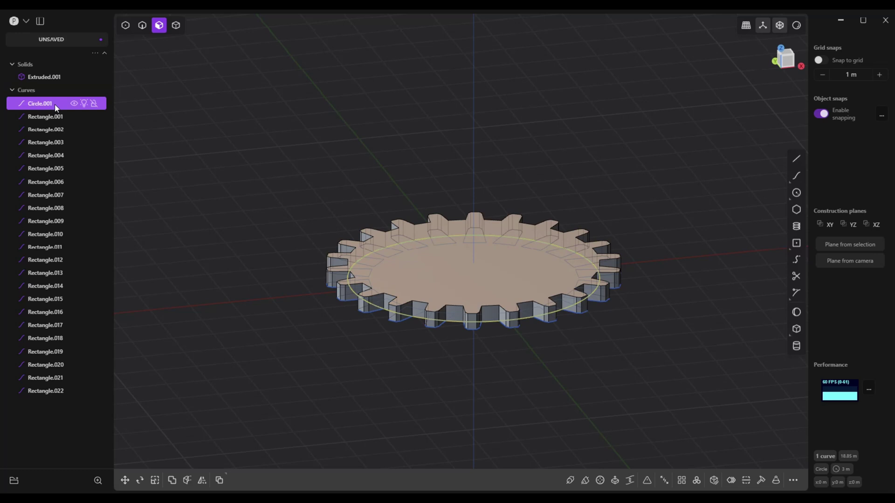
left_click(55, 392, "shift")
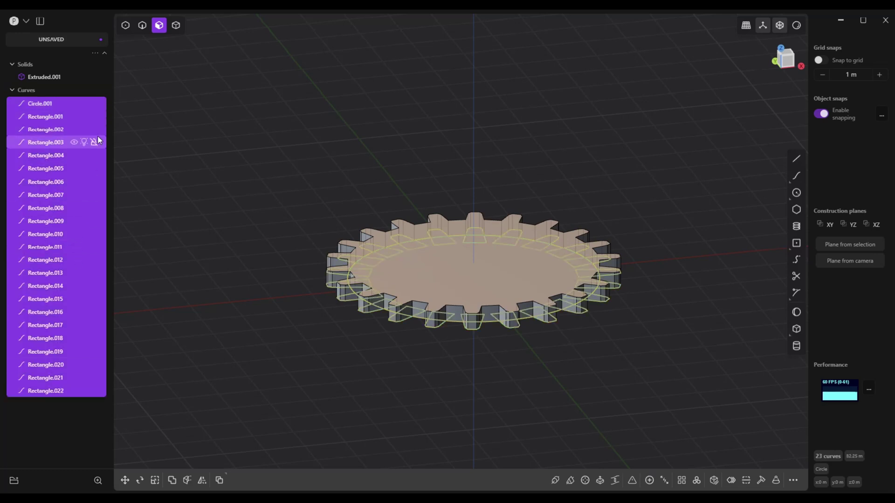
left_click(74, 104)
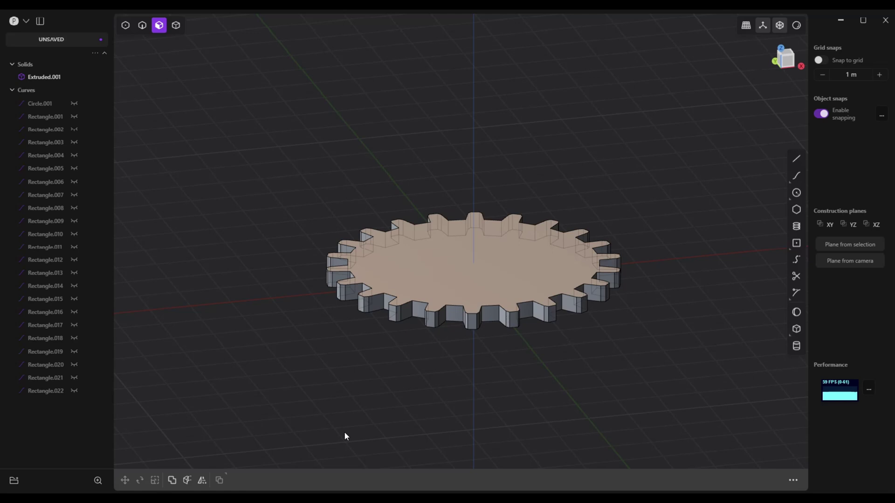
key("KP_7")
key("KP_1")
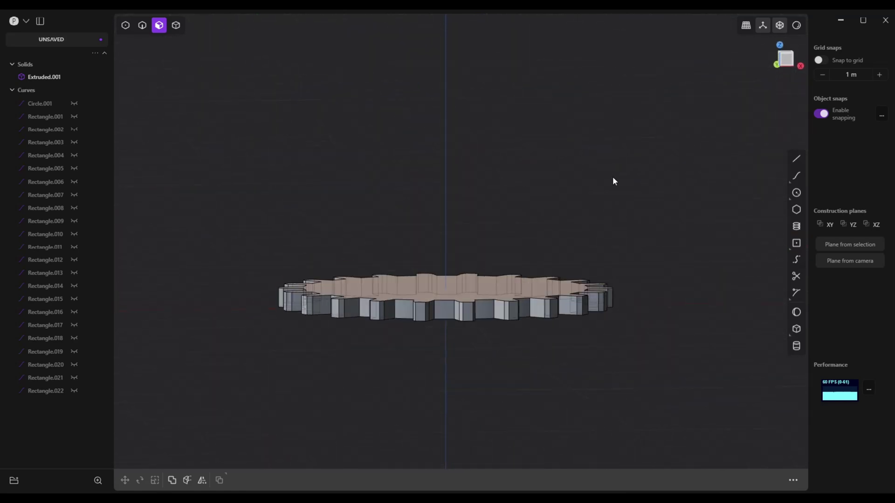
key("KP_7")
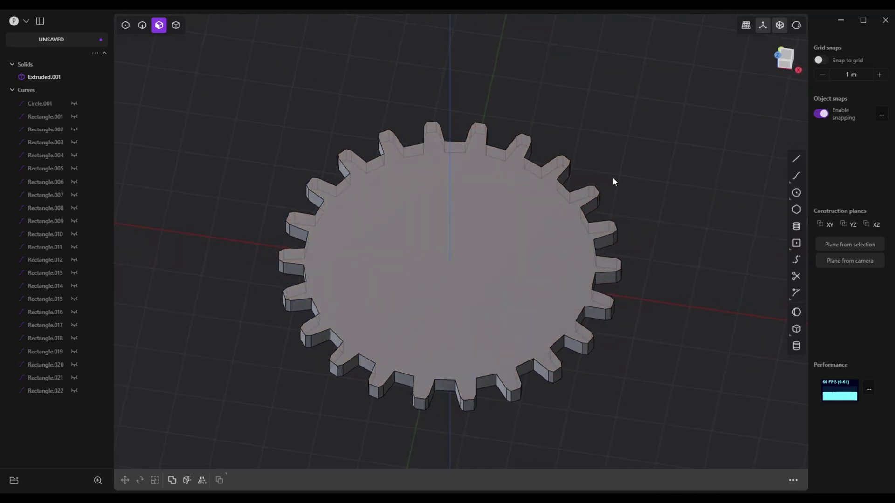
middle_click_drag(718, 125, 744, 361)
- Cut a 0.75 m radius cylinder hole down through the gear's centre
left_click(796, 348)
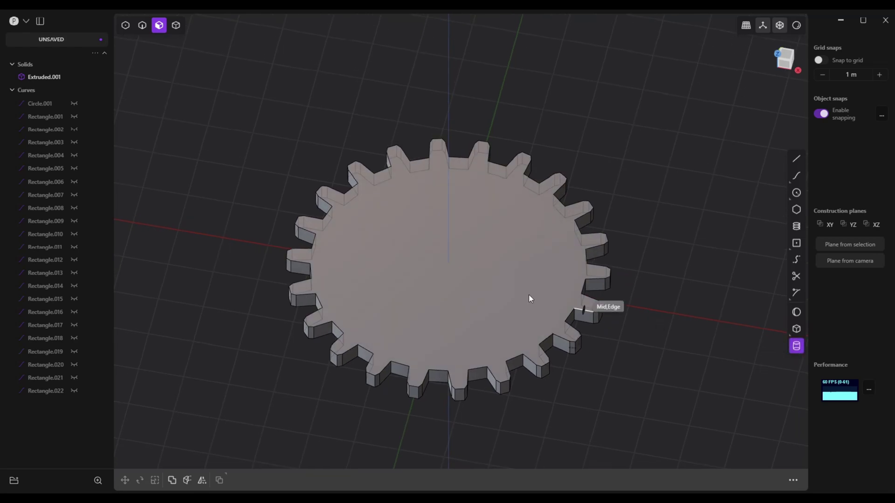
middle_click_drag(452, 264, 450, 284)
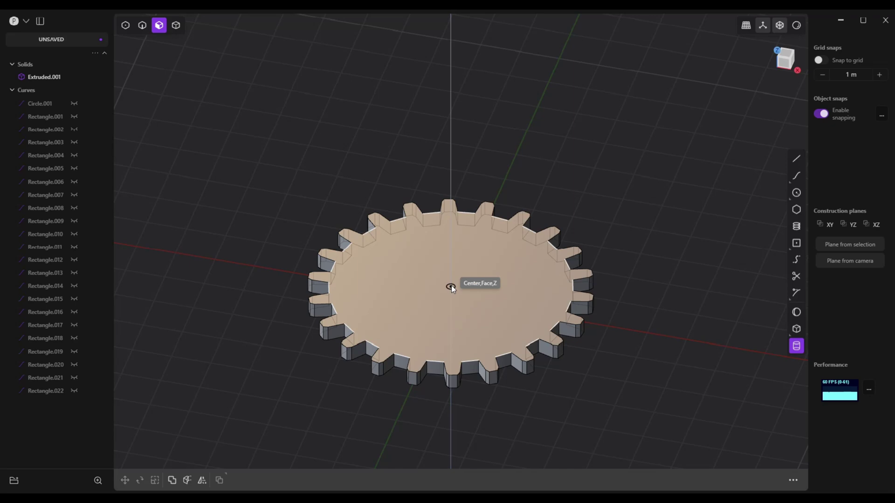
left_click(450, 286)
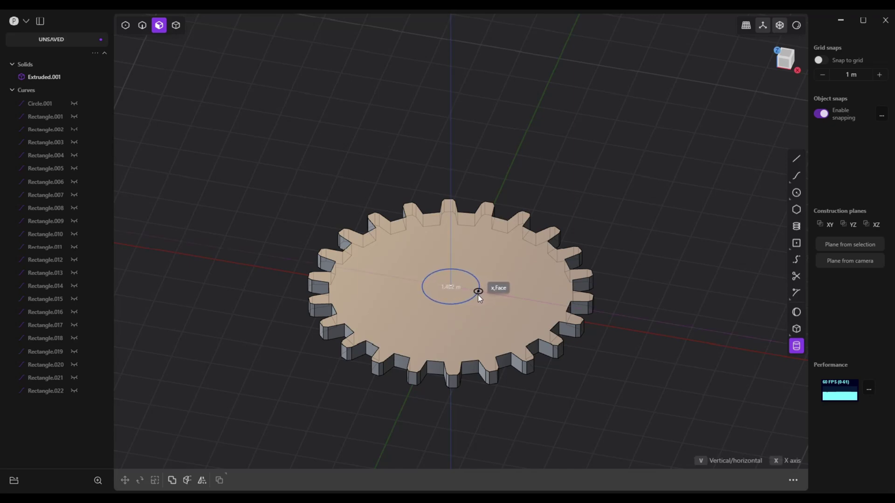
key("Tab")
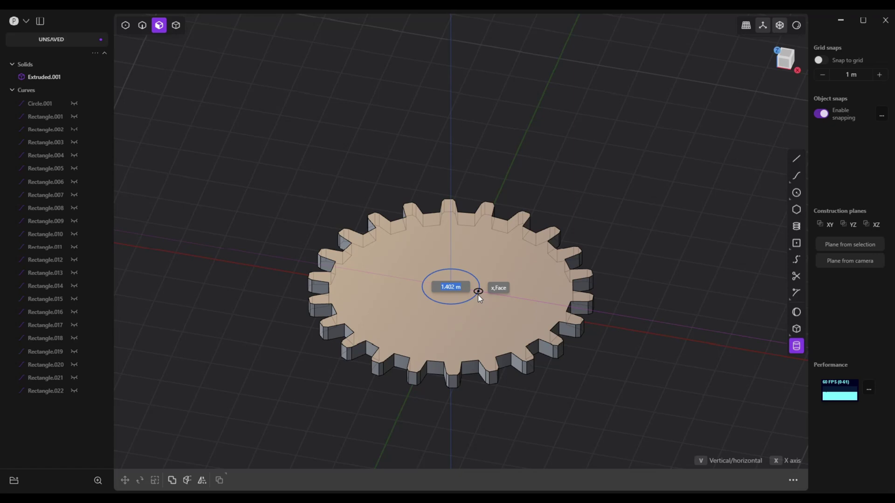
type("1.5")
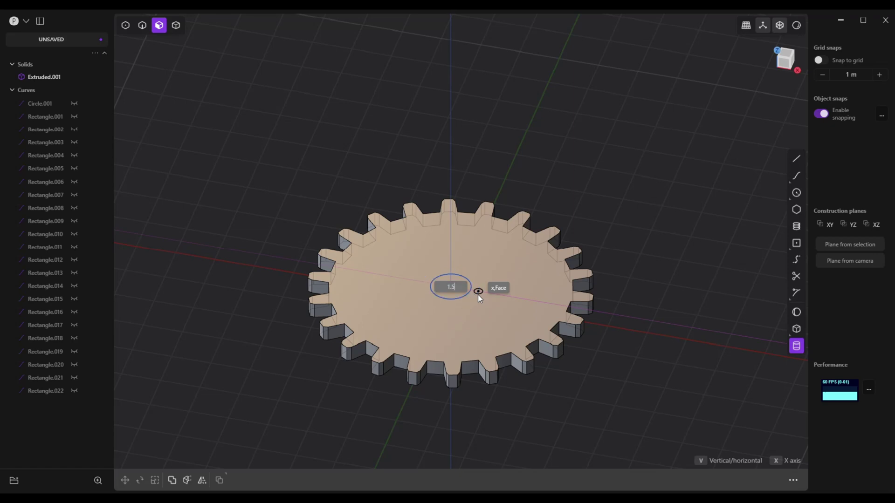
left_click(477, 295)
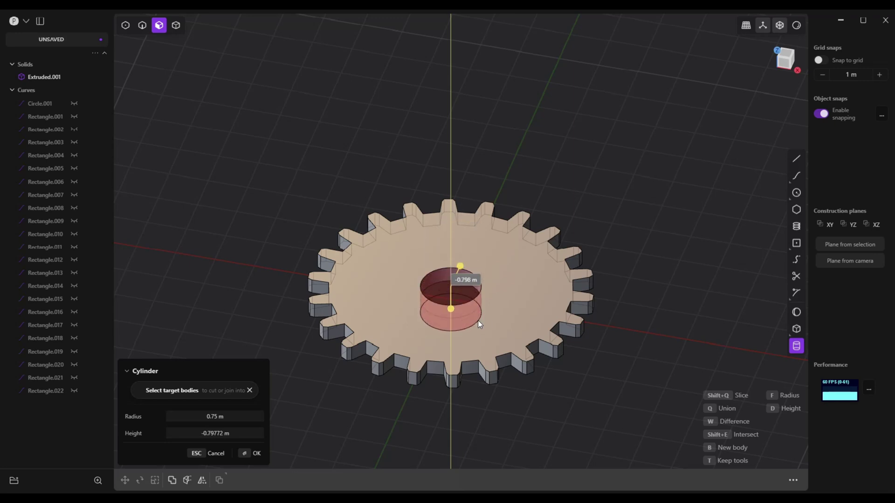
left_click(477, 321)
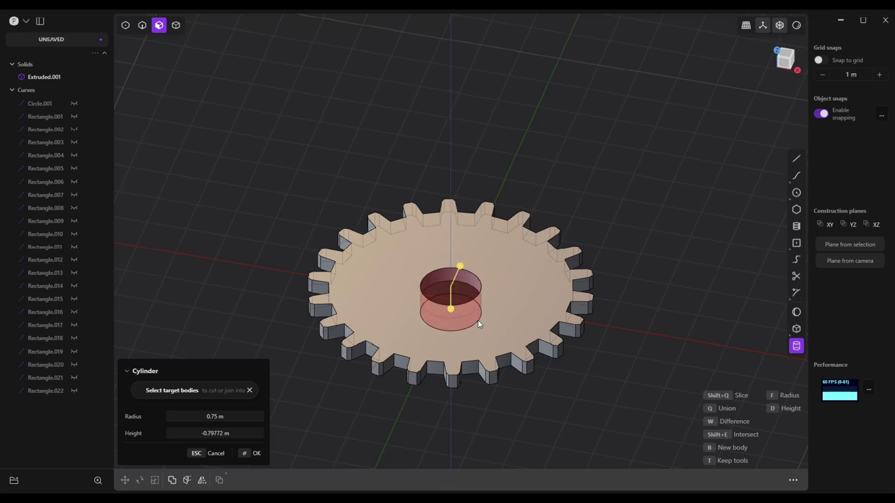
left_click(257, 454)
key("7")
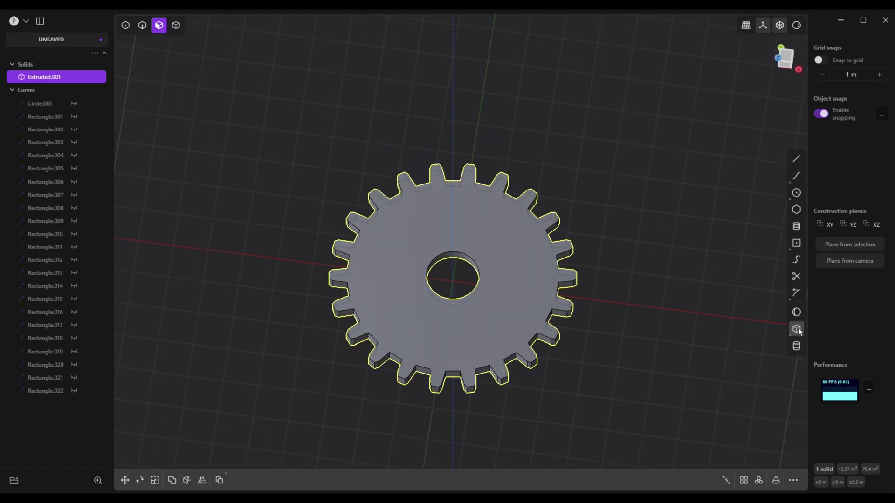
- Cut a 0.447 m square box keyway at the hole's top edge down through the gear
key("7")
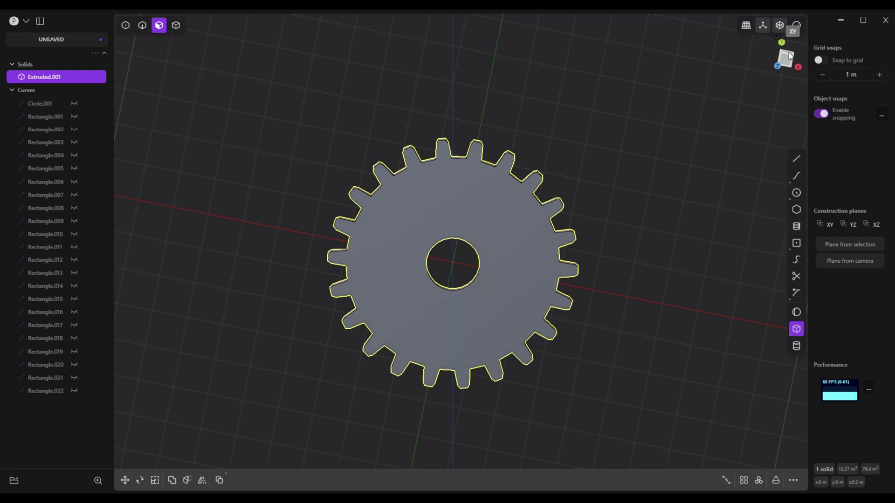
left_click(786, 64)
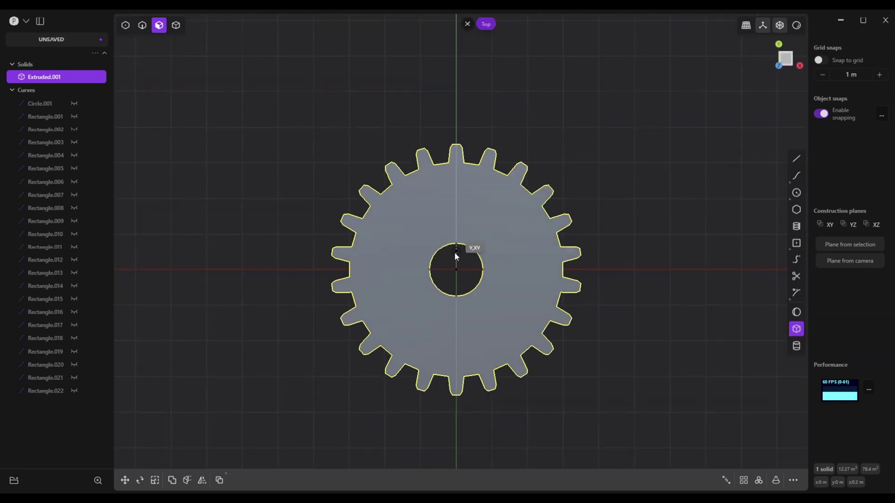
key("r")
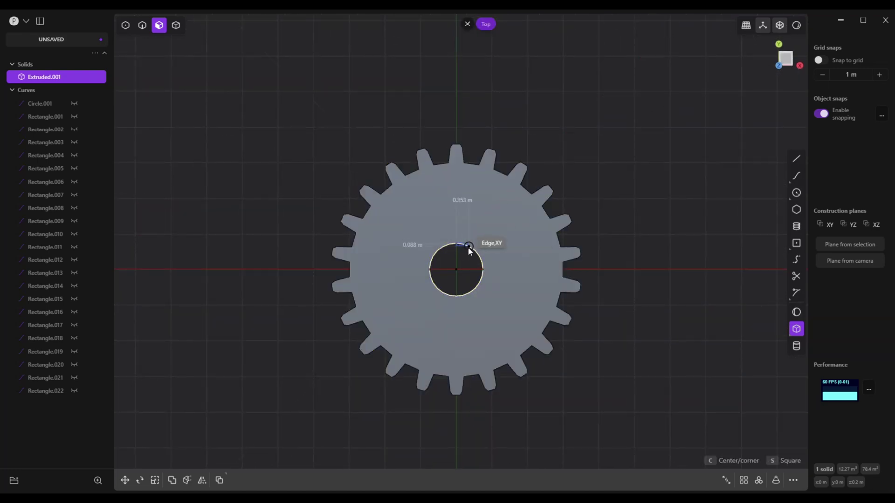
left_click(468, 245)
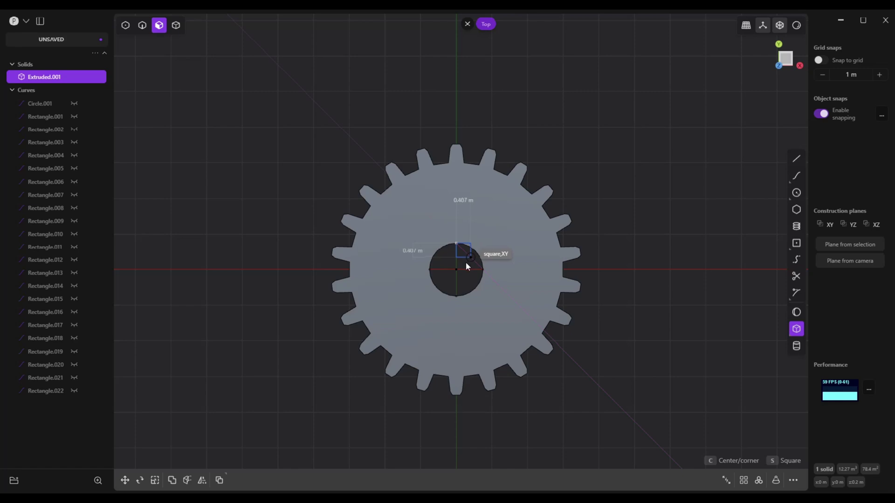
key("c")
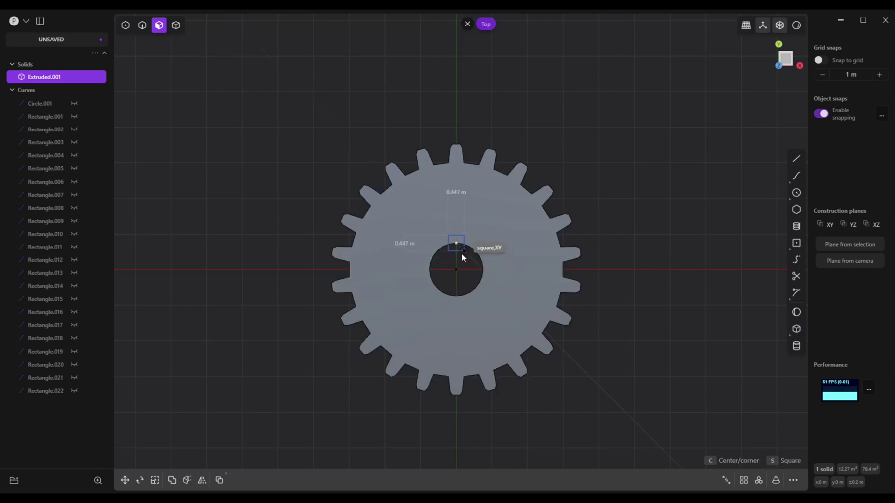
left_click(463, 257)
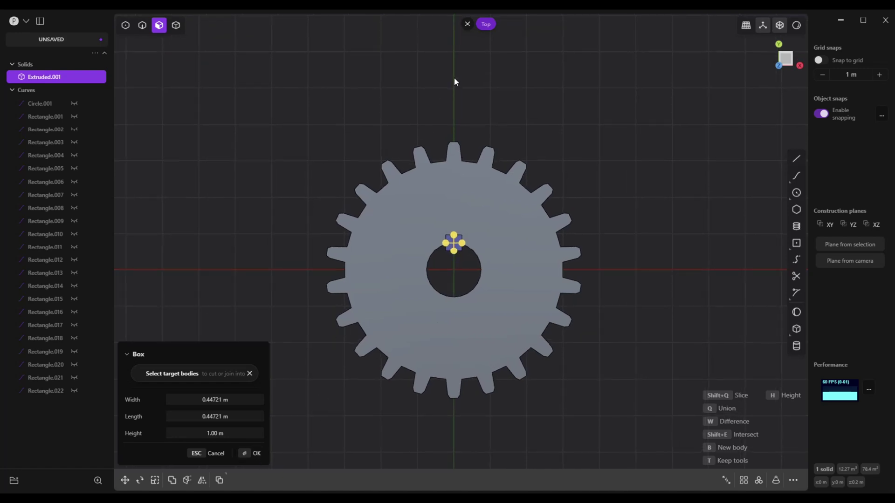
left_click(468, 25)
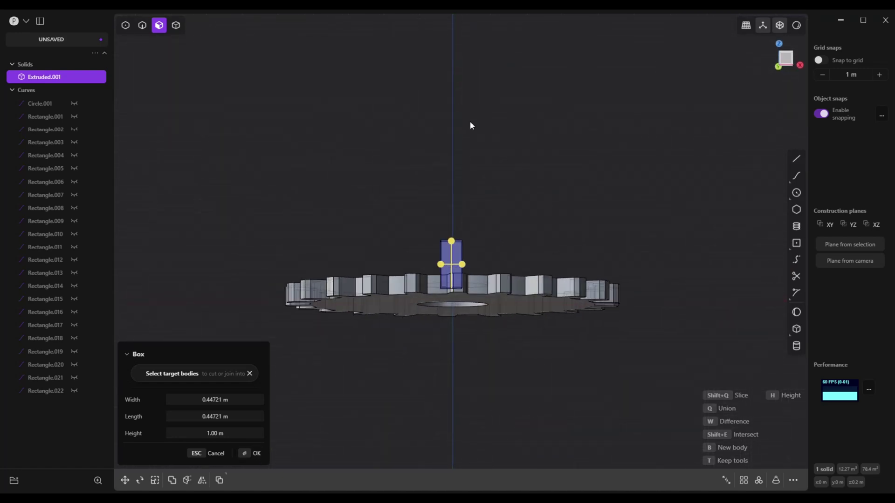
left_click_drag(446, 185, 457, 277)
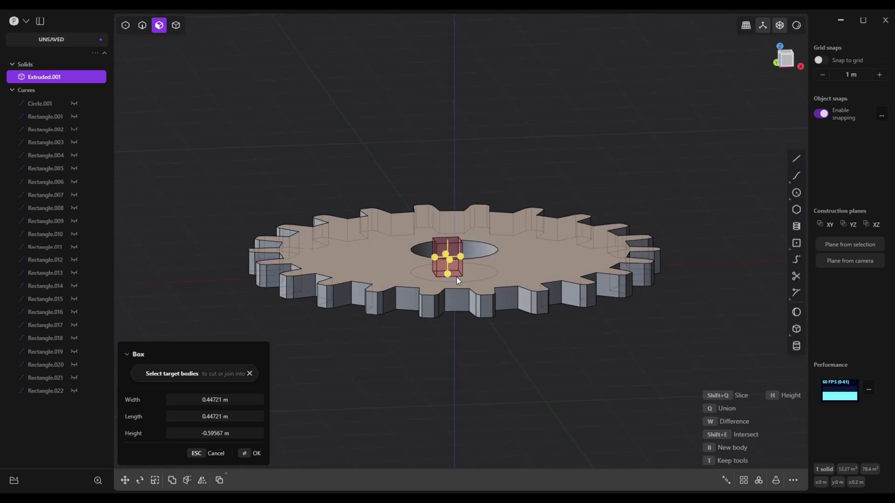
left_click(257, 454)
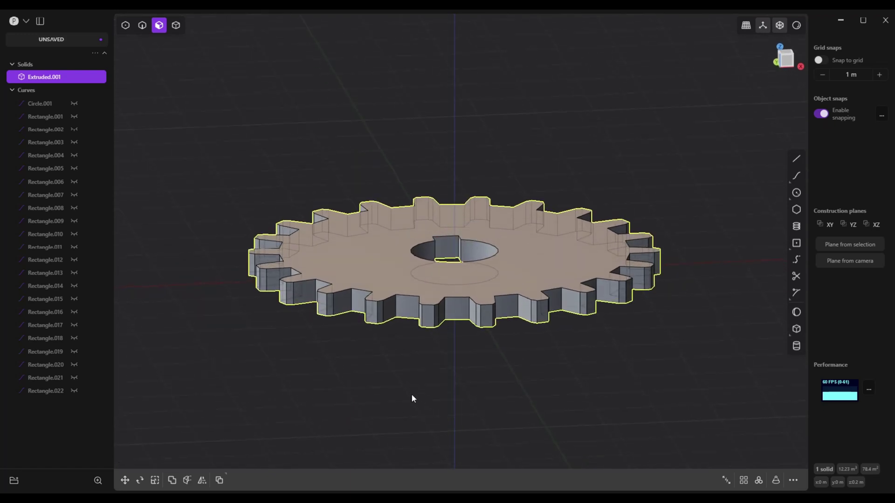
- Fillet all the gear's edges with a 0.0236 m radius
middle_click_drag(423, 392, 404, 356)
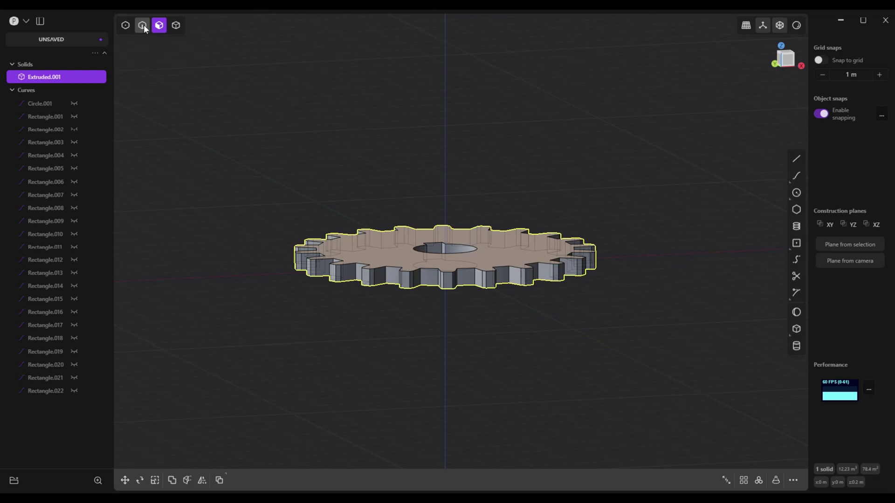
left_click_drag(233, 185, 703, 412)
middle_click_drag(703, 412, 658, 405)
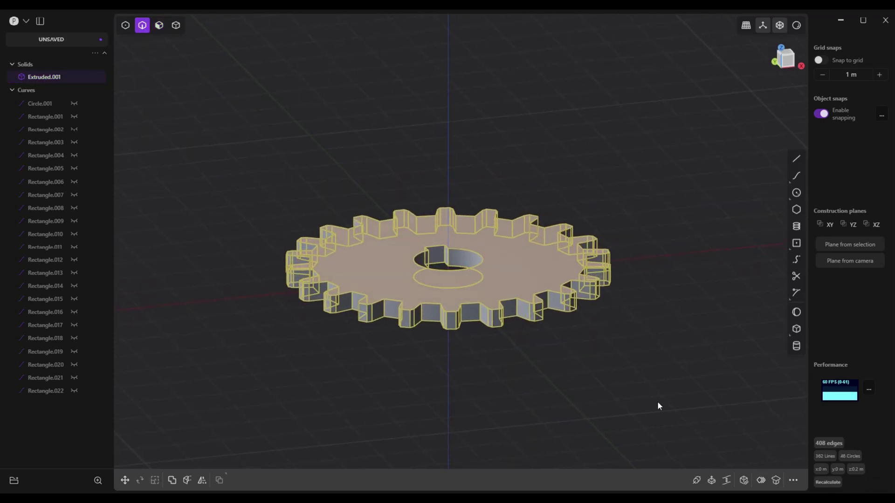
key("f")
scroll(438, 287, "up", 5)
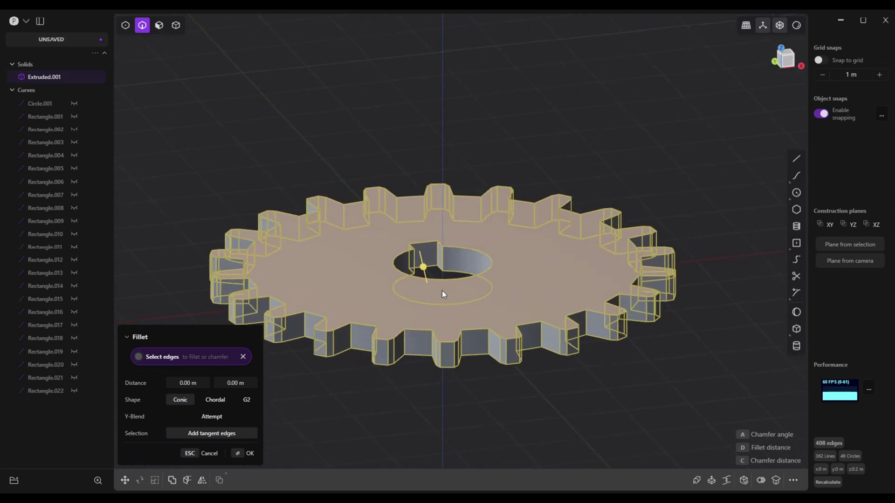
left_click(418, 270)
left_click_drag(420, 274, 422, 274)
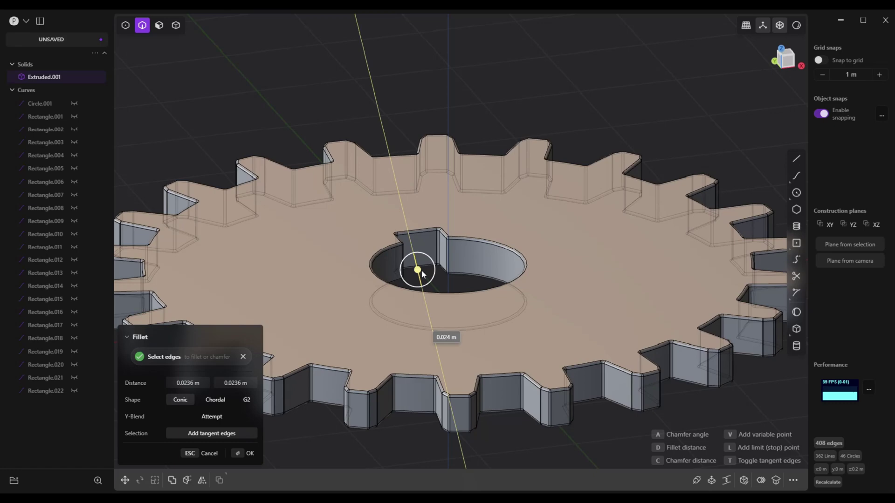
left_click(250, 454)
key("f")
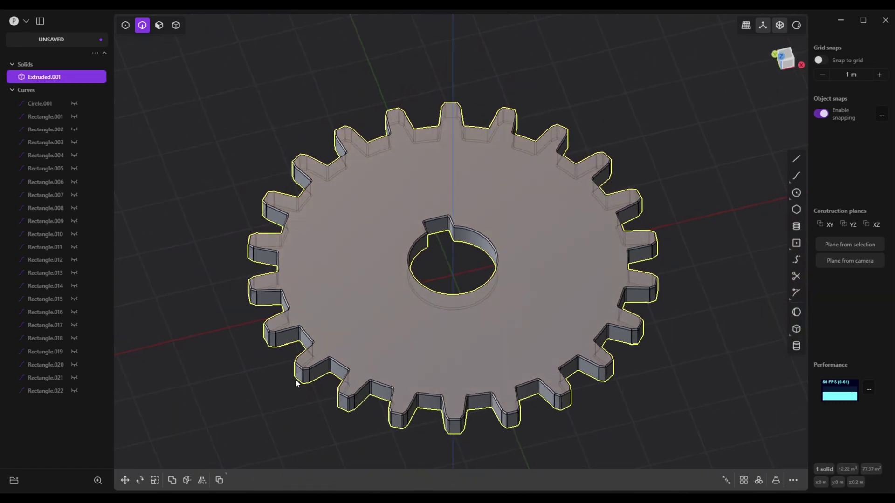